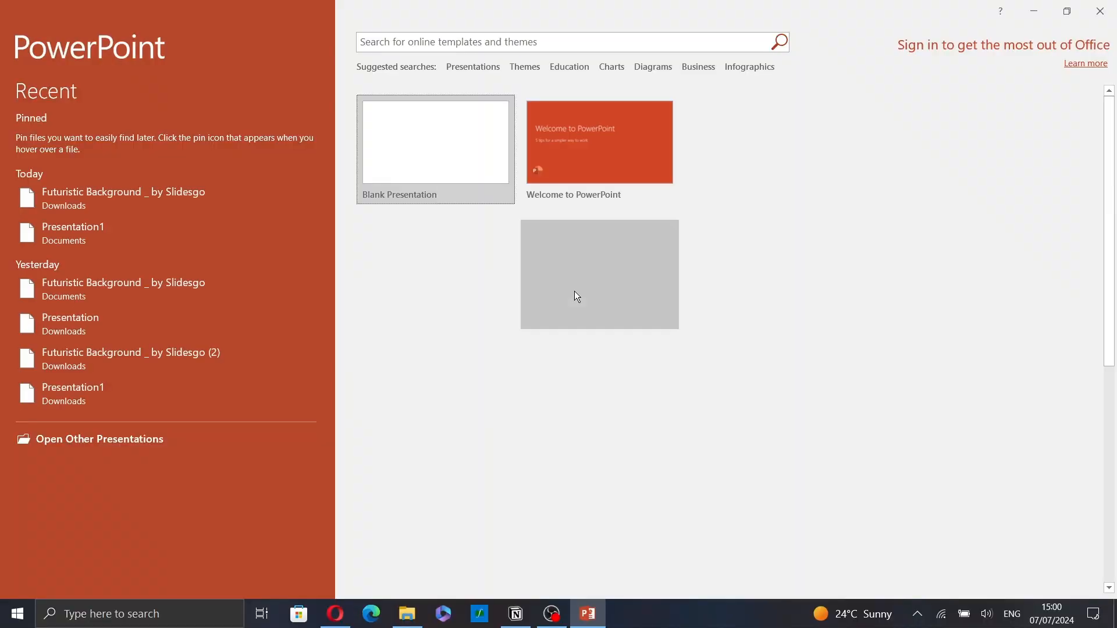
# Step: Create a blank presentation and delete the title and subtitle placeholders from its first slide
pyautogui.click(424, 167)
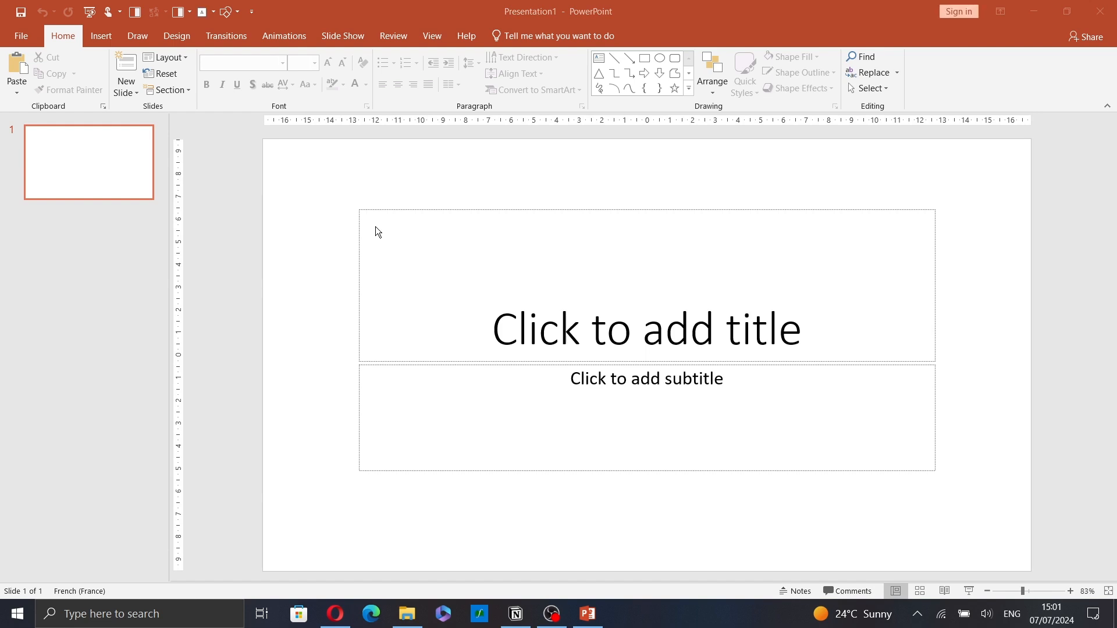
pyautogui.hotkey('ctrl', 'a')
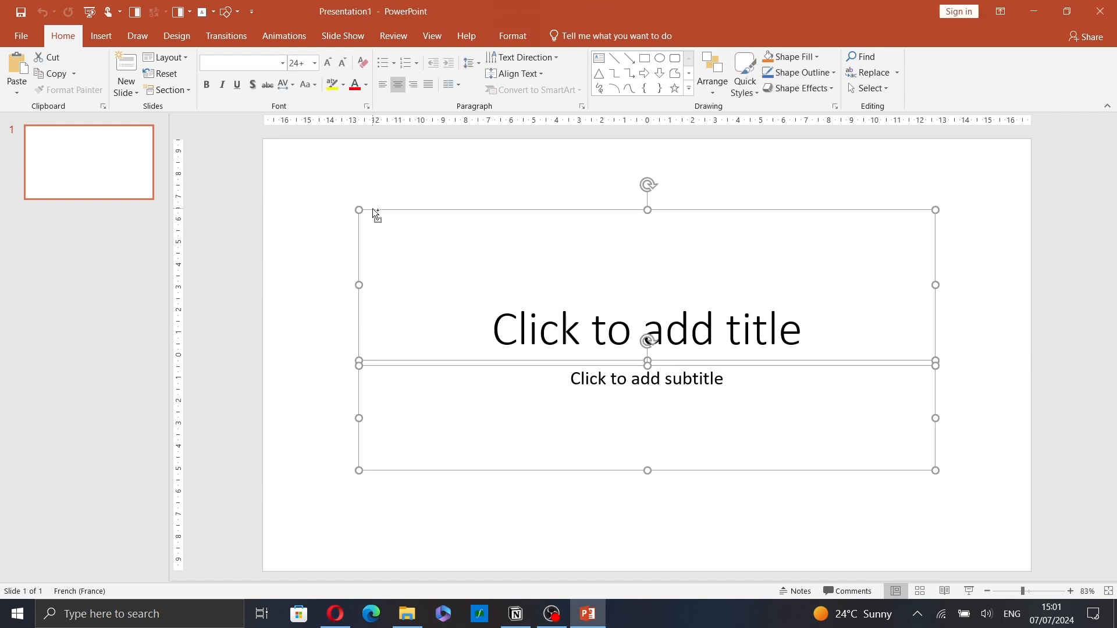
pyautogui.press('Delete')
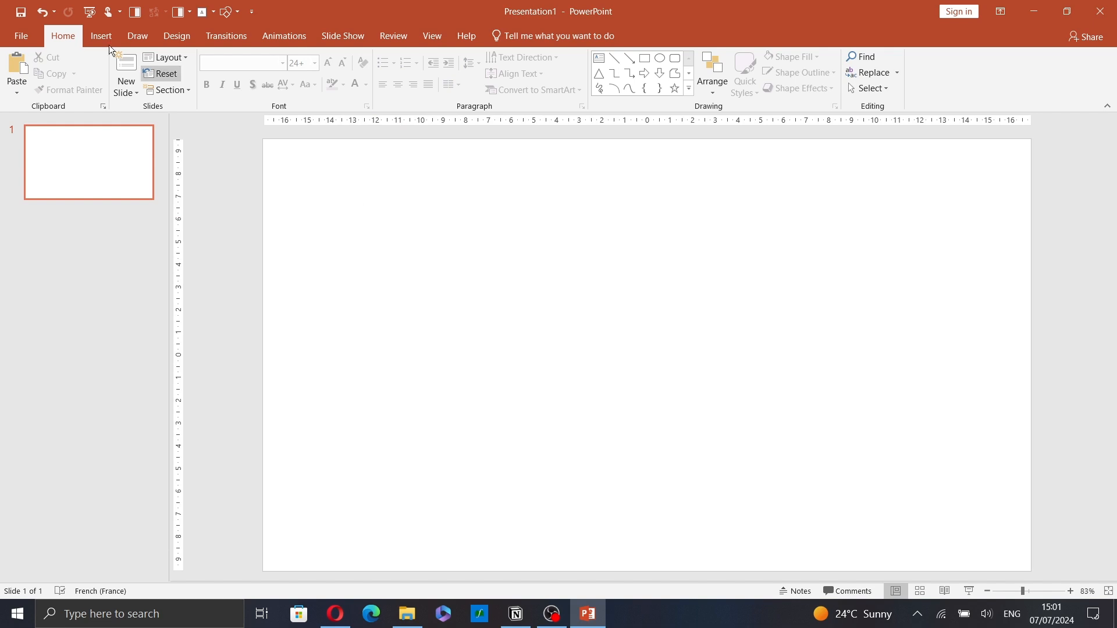
# Step: Add a text box about 13.5 cm wide in the upper middle of the slide containing "Hi Everyone!"
pyautogui.click(88, 36)
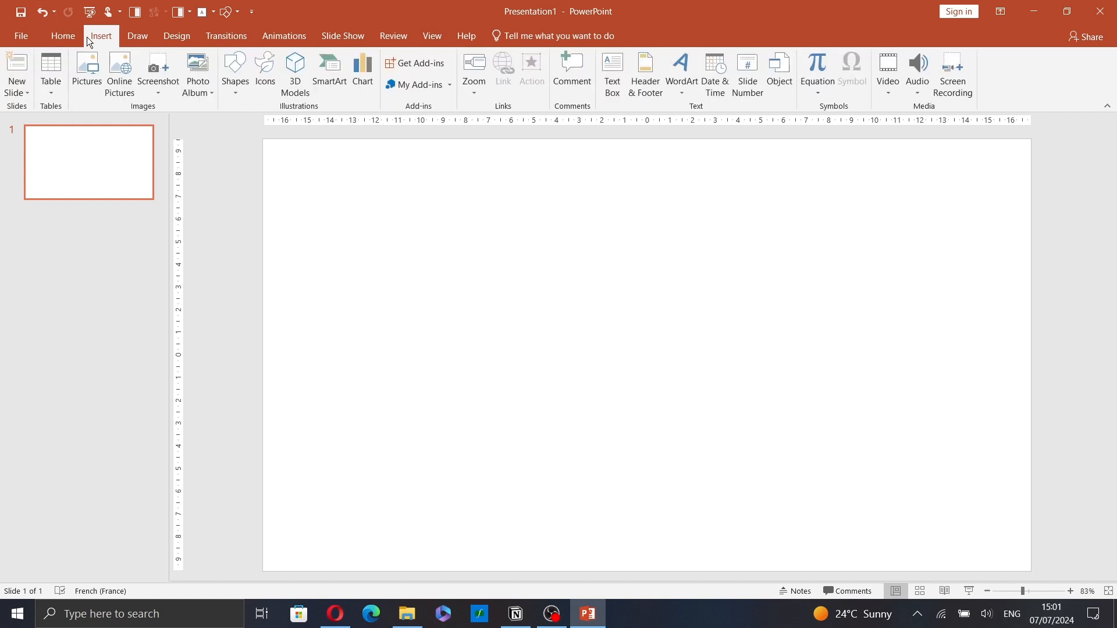
pyautogui.click(615, 73)
pyautogui.moveTo(438, 234)
pyautogui.mouseDown()
pyautogui.moveTo(693, 384)
pyautogui.moveTo(744, 401)
pyautogui.mouseUp()
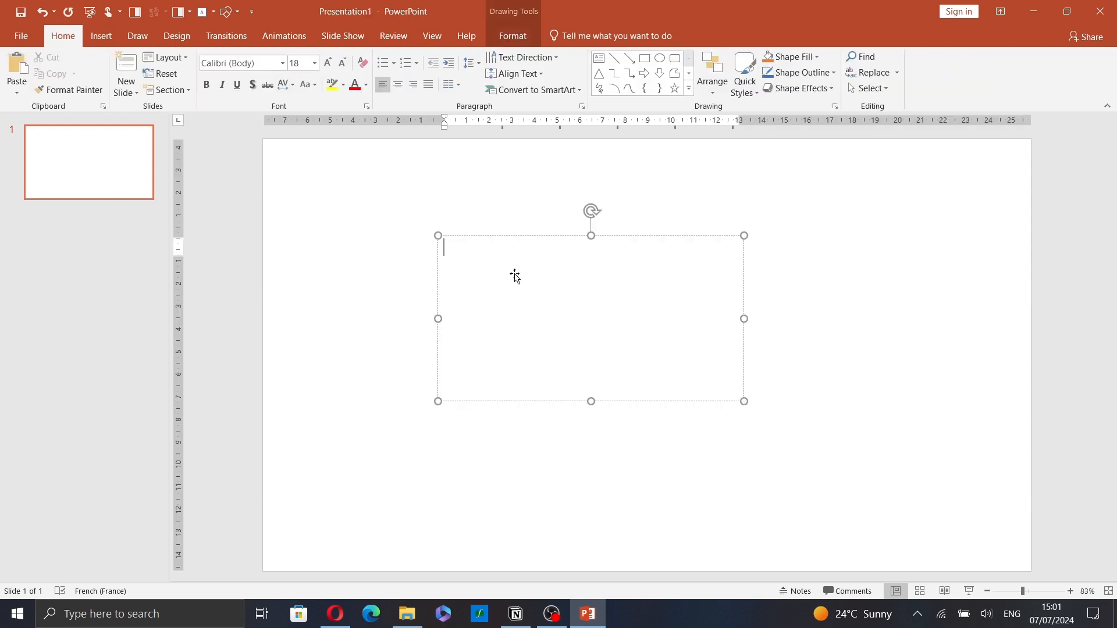
pyautogui.write('Hi')
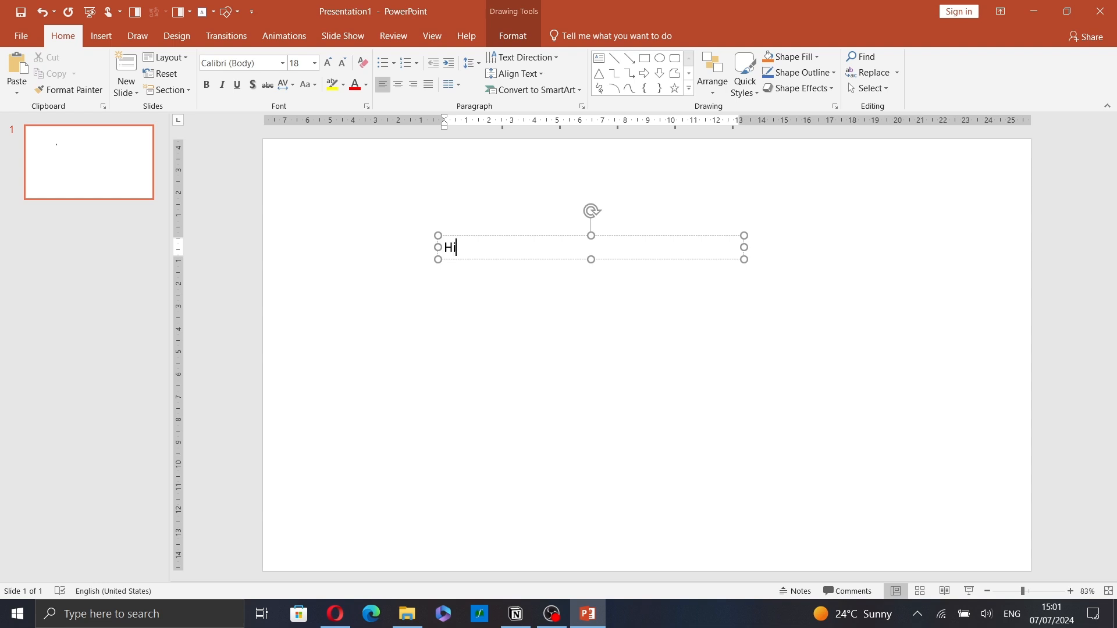
pyautogui.write(' Everyone!')
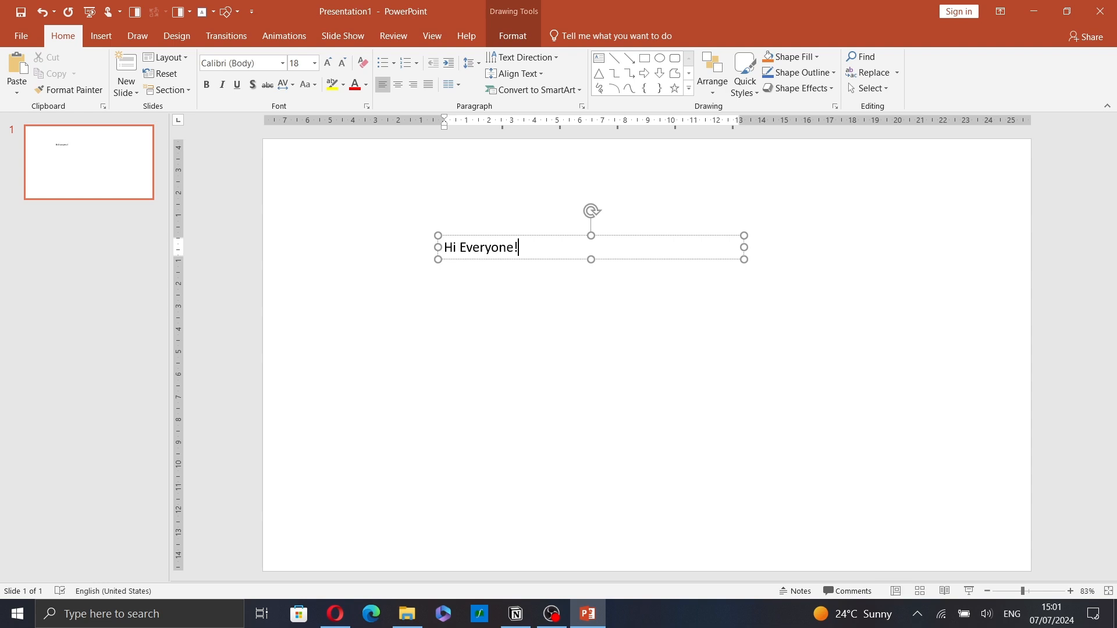
# Step: Set the font of the whole "Hi Everyone!" text box to Berlin Sans FB Demi
pyautogui.click(280, 62)
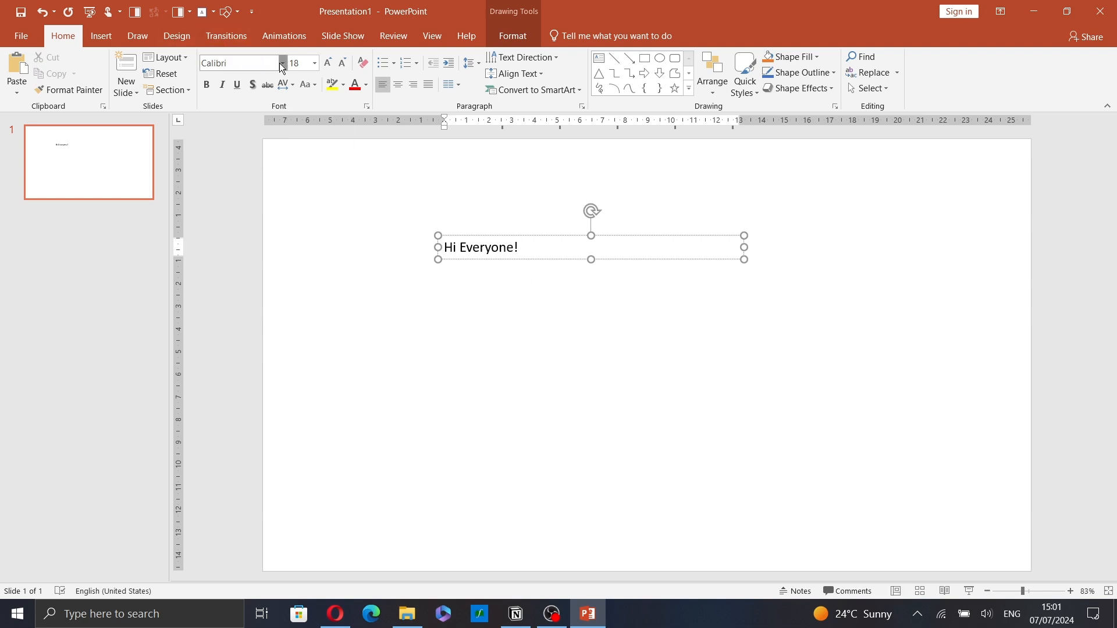
pyautogui.click(519, 234)
pyautogui.click(526, 235)
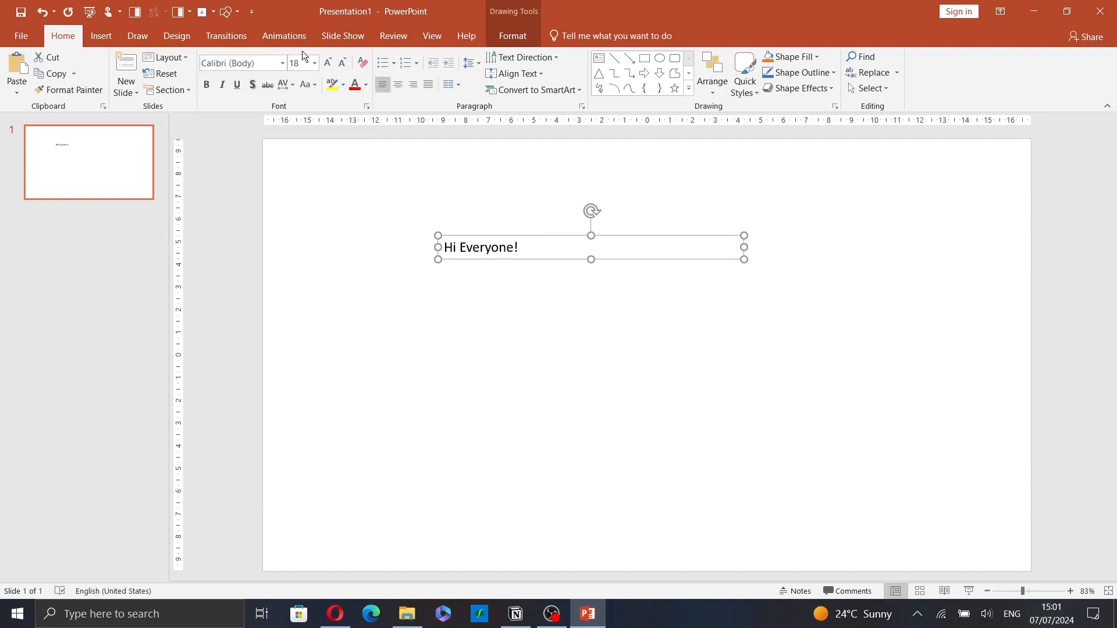
pyautogui.click(283, 62)
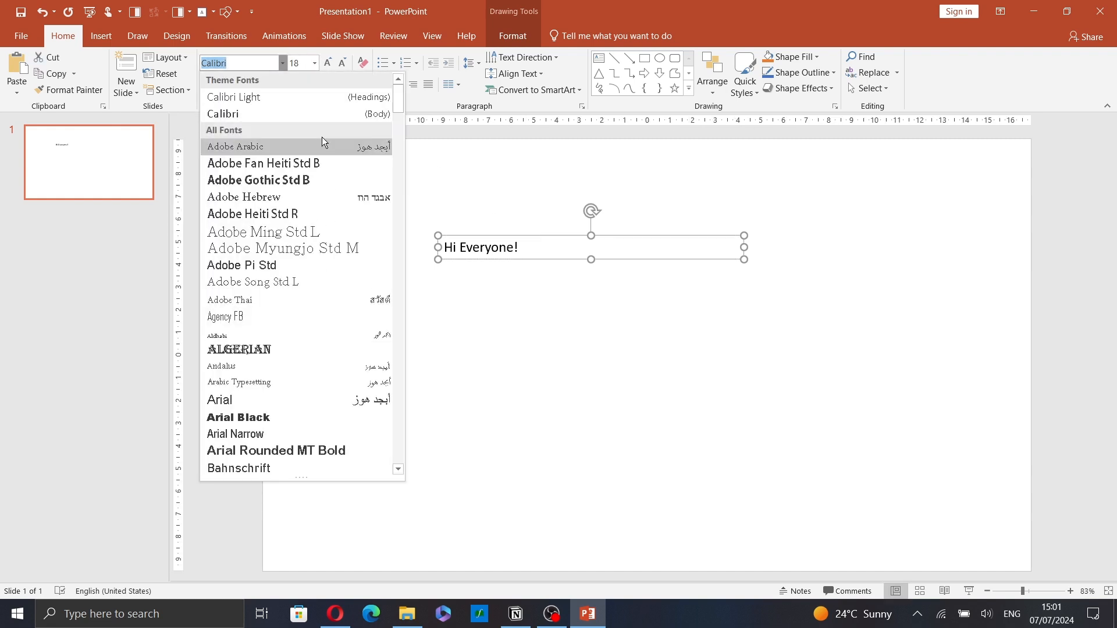
pyautogui.scroll(-6, 318, 425)
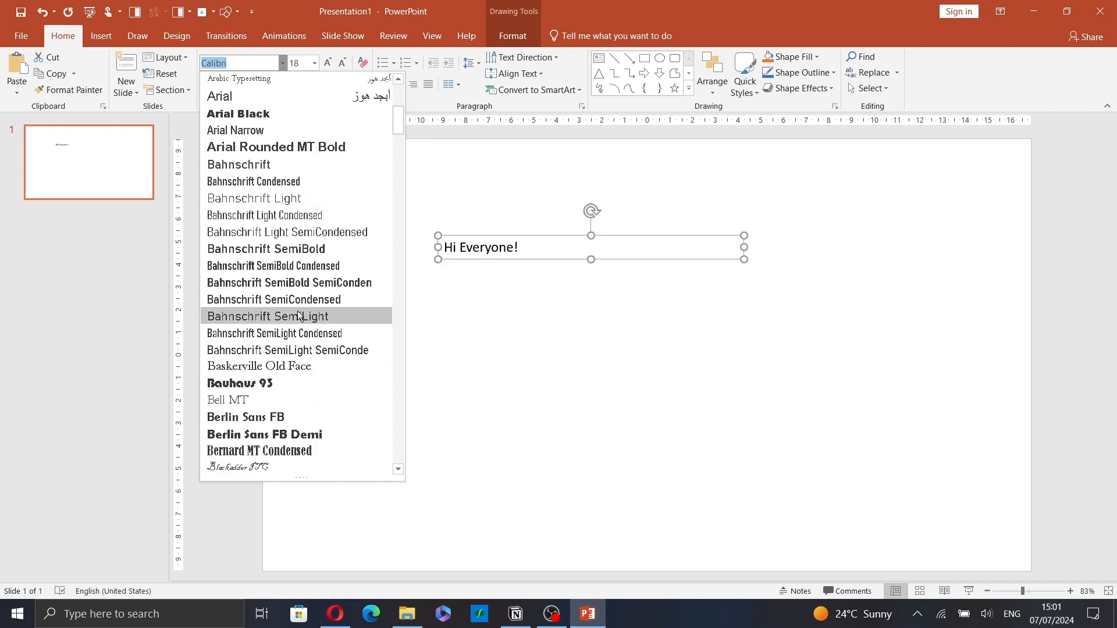
pyautogui.click(287, 433)
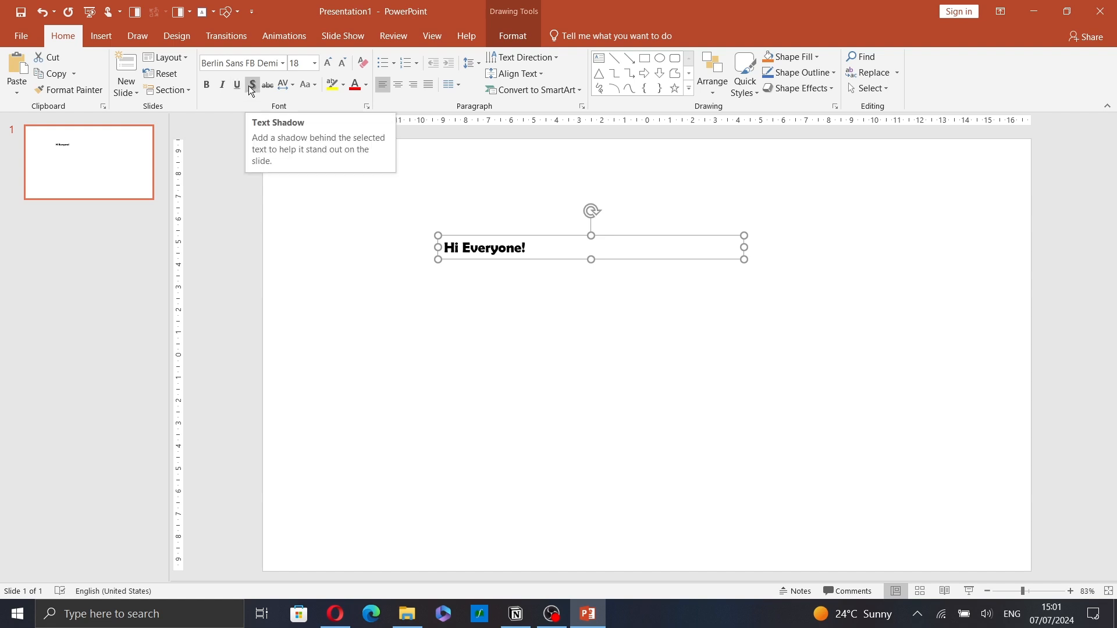
# Step: Look through the character spacing options and apply Capitalize Each Word to the text
pyautogui.click(283, 87)
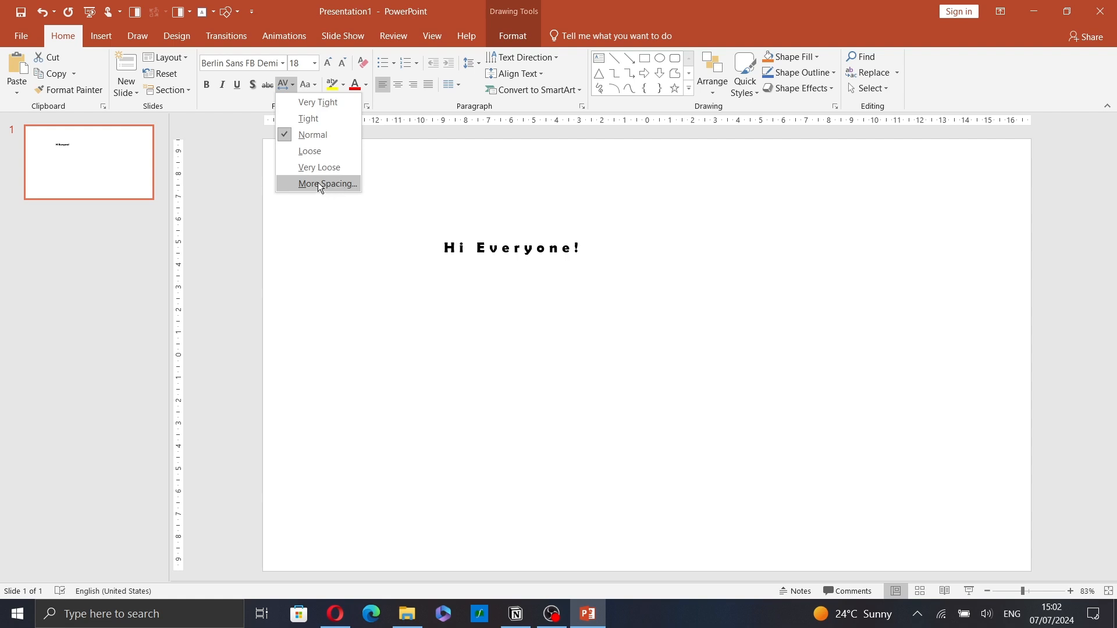
pyautogui.click(284, 85)
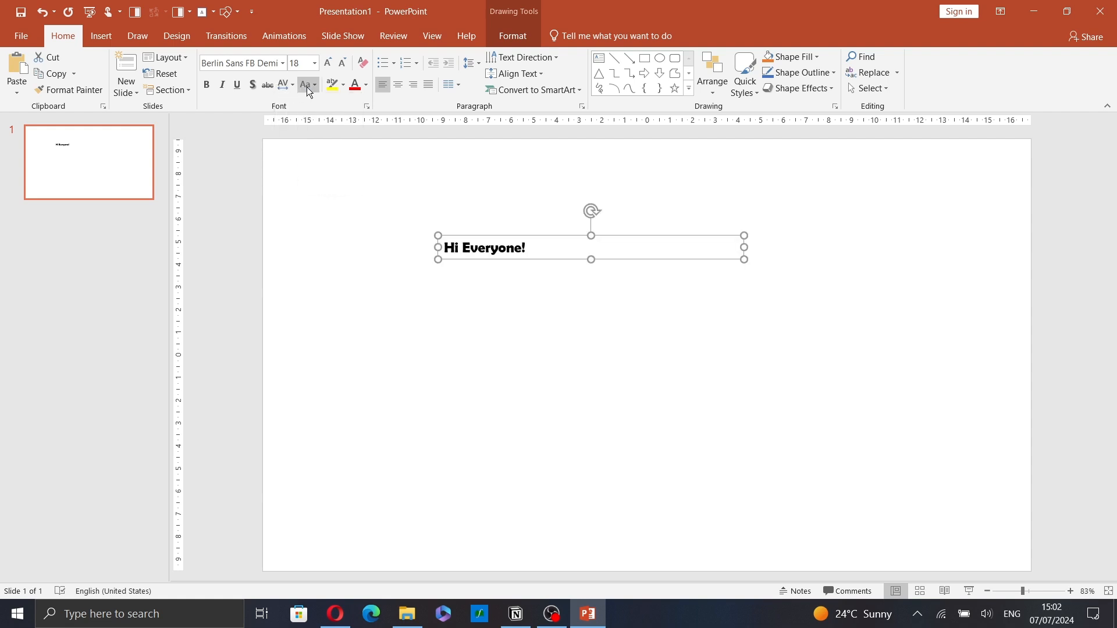
pyautogui.click(307, 86)
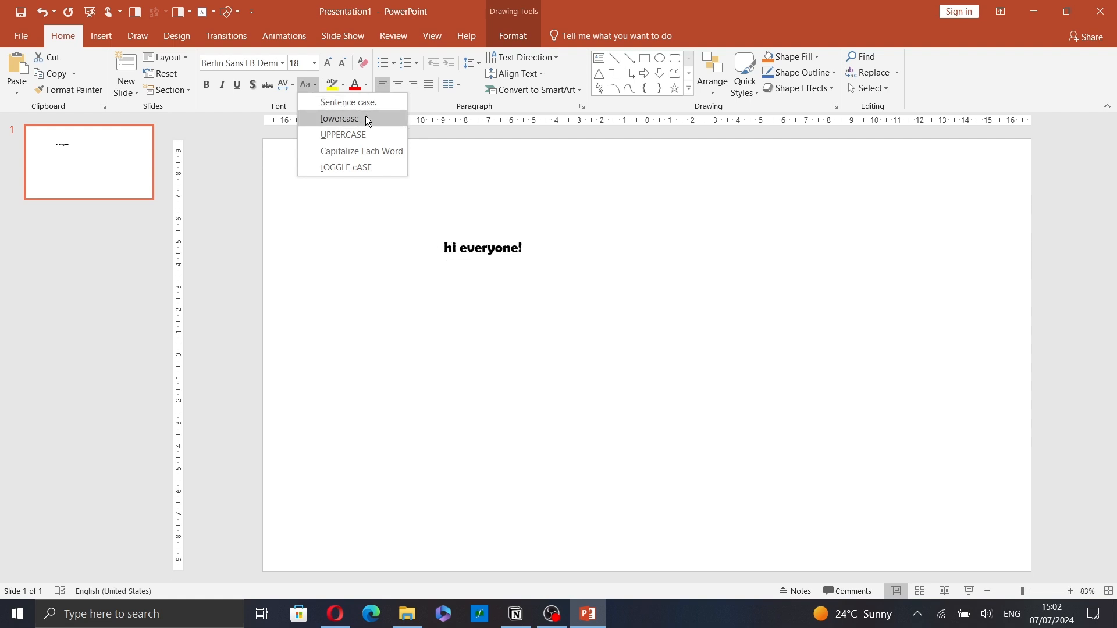
pyautogui.click(367, 152)
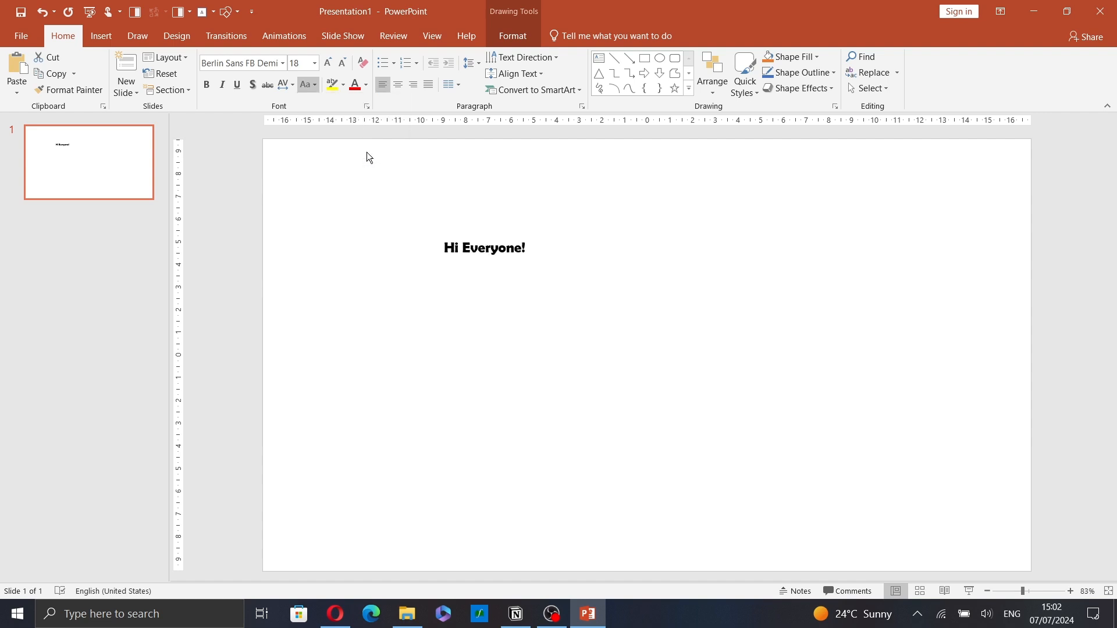
# Step: Try increasing and decreasing the text size in increments, and set the font size to 40
pyautogui.click(329, 64)
pyautogui.click(328, 64)
pyautogui.click(329, 64)
pyautogui.click(343, 64)
pyautogui.click(343, 64)
pyautogui.click(343, 64)
pyautogui.click(343, 64)
pyautogui.click(314, 63)
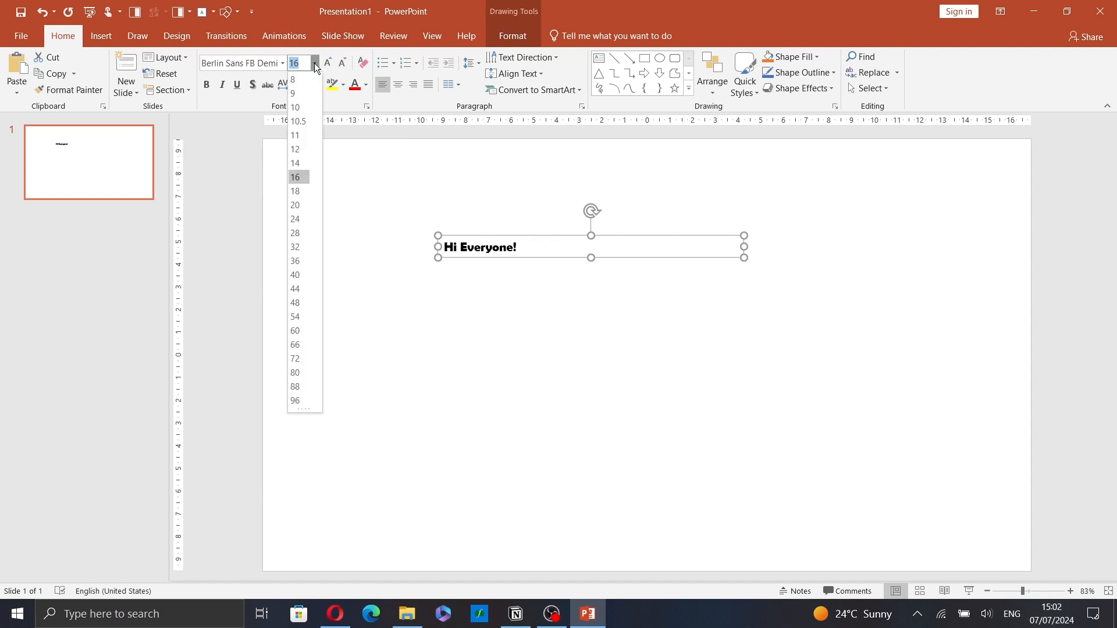
pyautogui.click(295, 275)
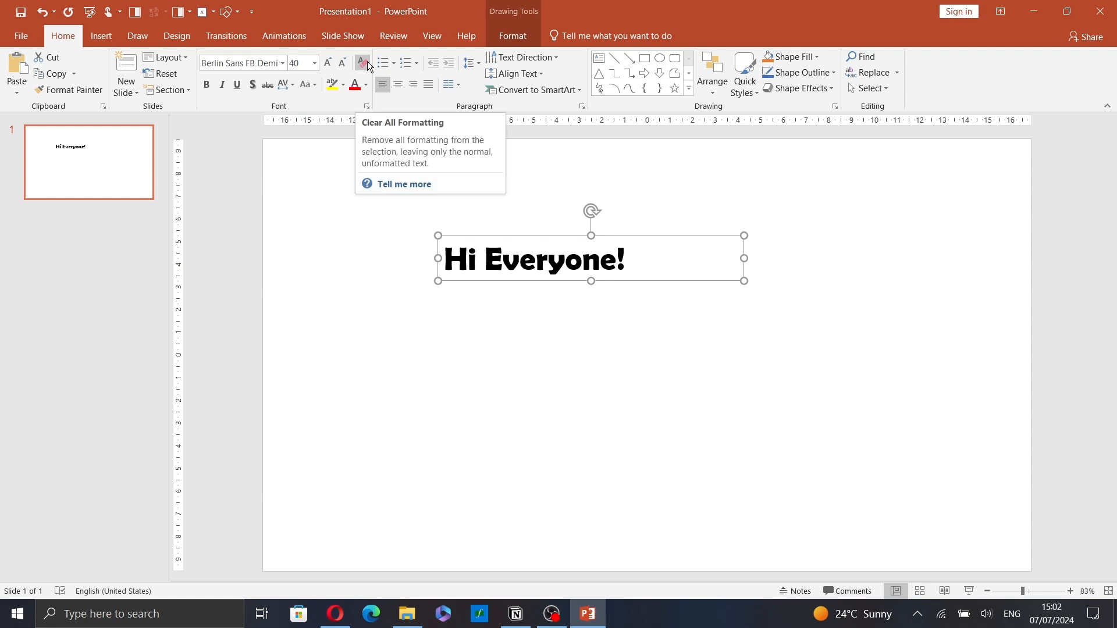
# Step: Give the "Hi Everyone!" text a custom purple font color with RGB 191, 101, 201
pyautogui.click(344, 87)
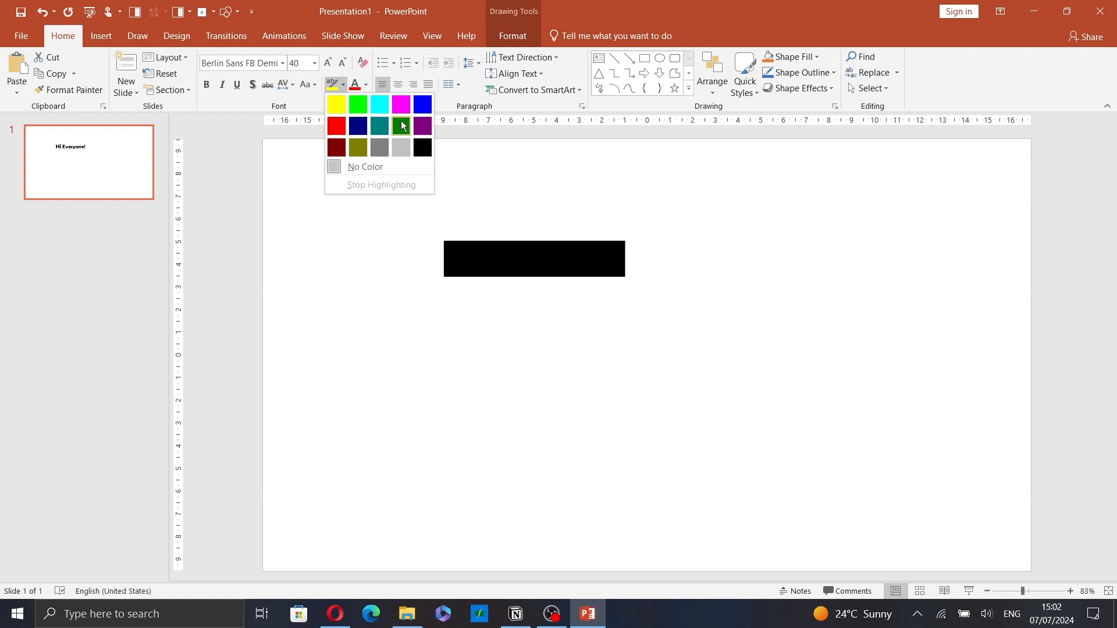
pyautogui.click(366, 85)
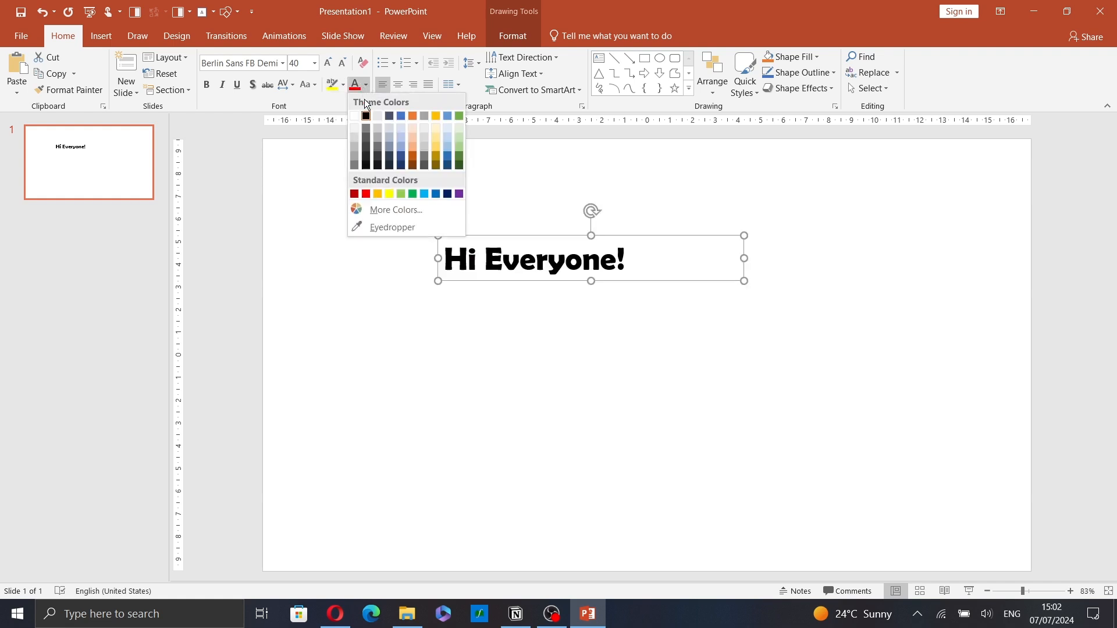
pyautogui.click(407, 209)
pyautogui.click(531, 209)
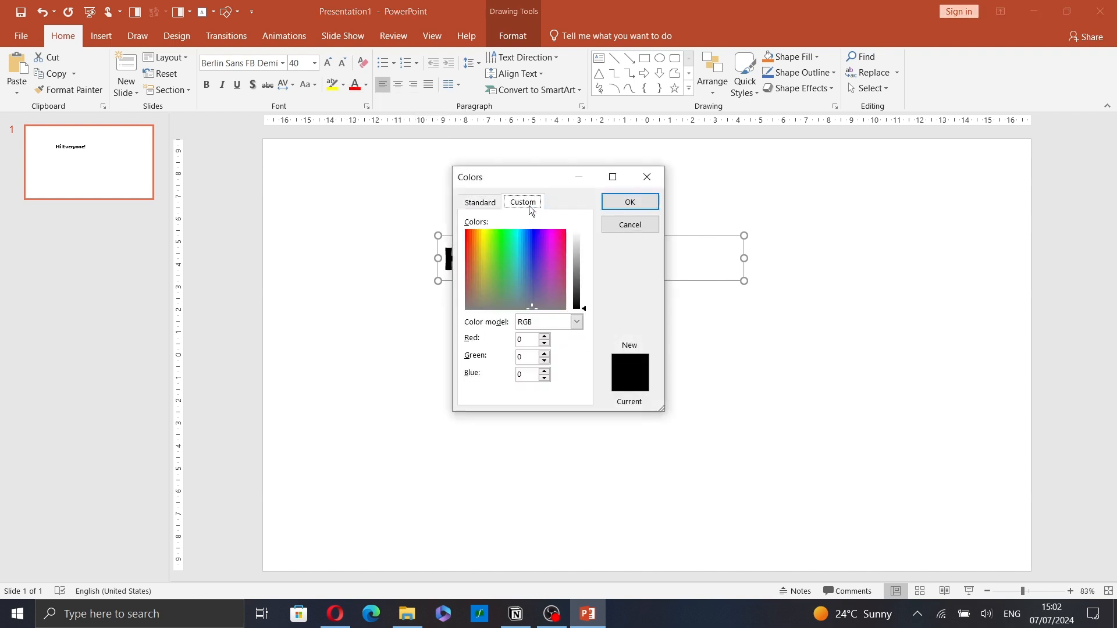
pyautogui.moveTo(495, 264); pyautogui.dragTo(560, 277)
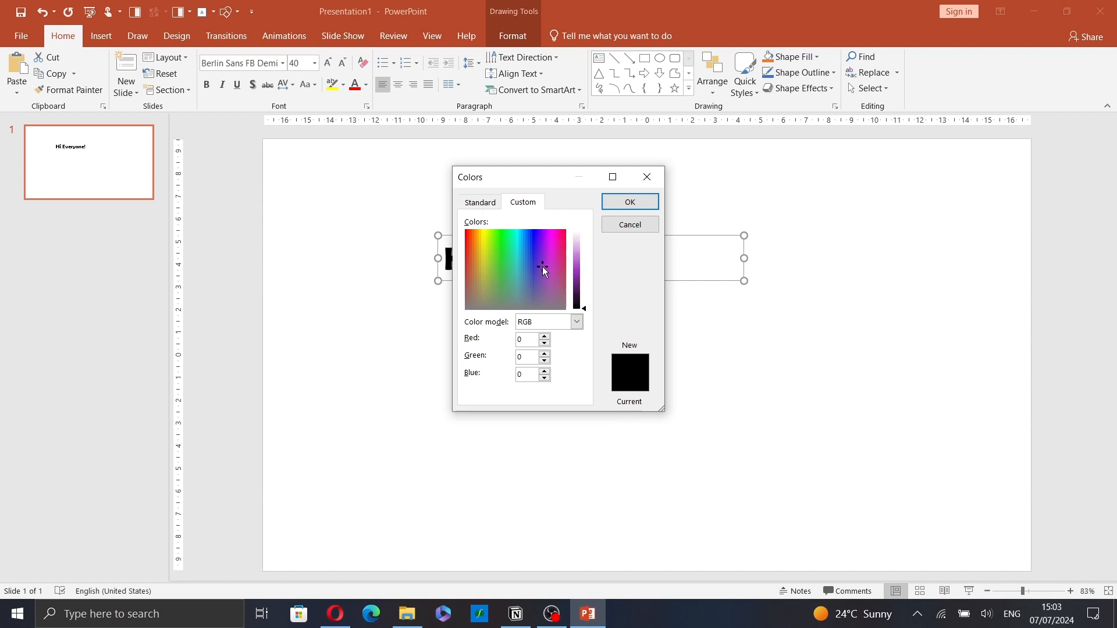
pyautogui.moveTo(586, 308); pyautogui.dragTo(586, 270)
pyautogui.click(639, 207)
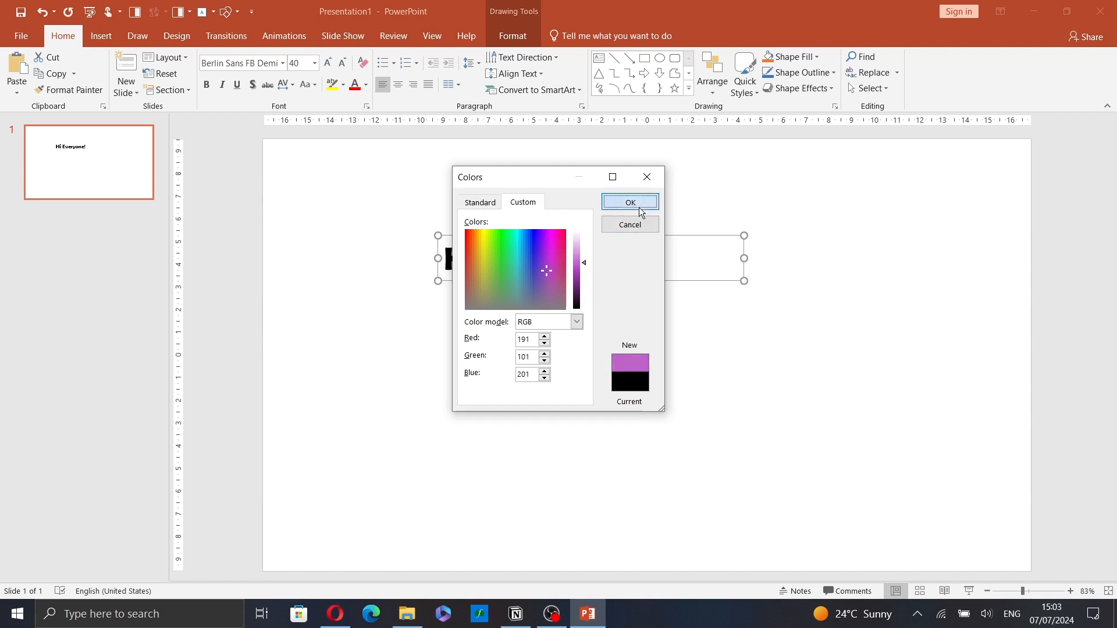
# Step: Try a bullet on the text with centered and right alignment, and remove the bullet
pyautogui.click(367, 85)
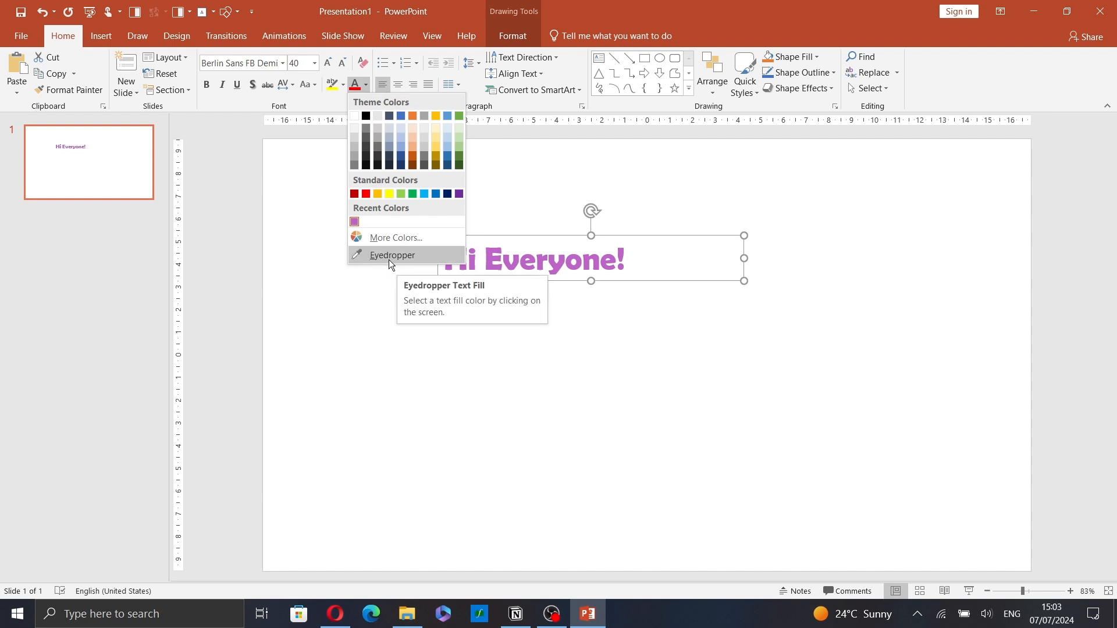
pyautogui.click(386, 68)
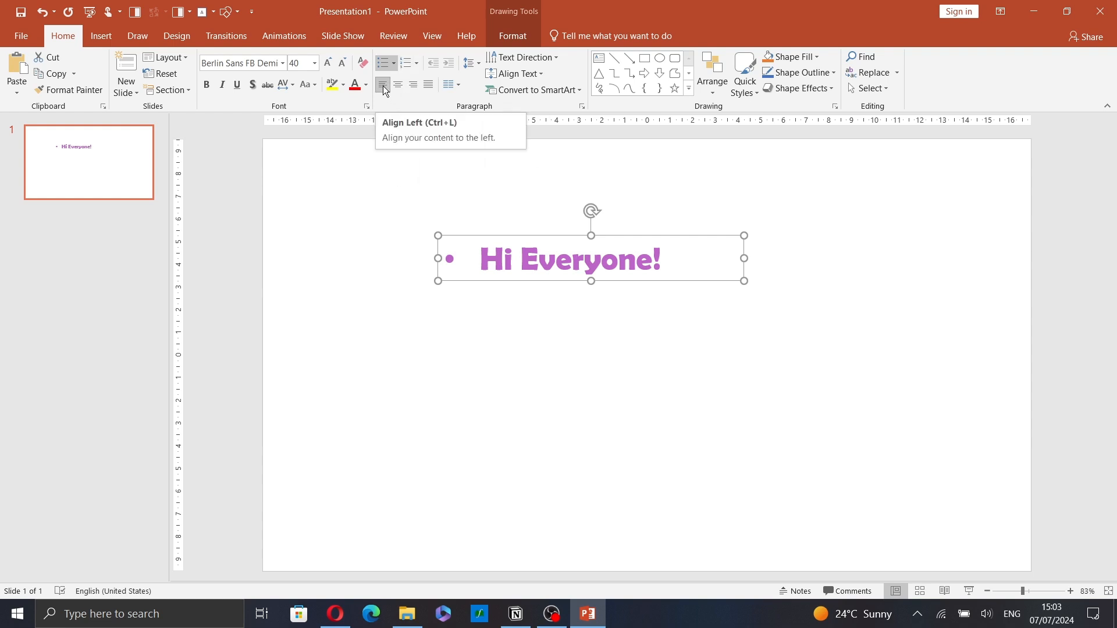
pyautogui.click(396, 85)
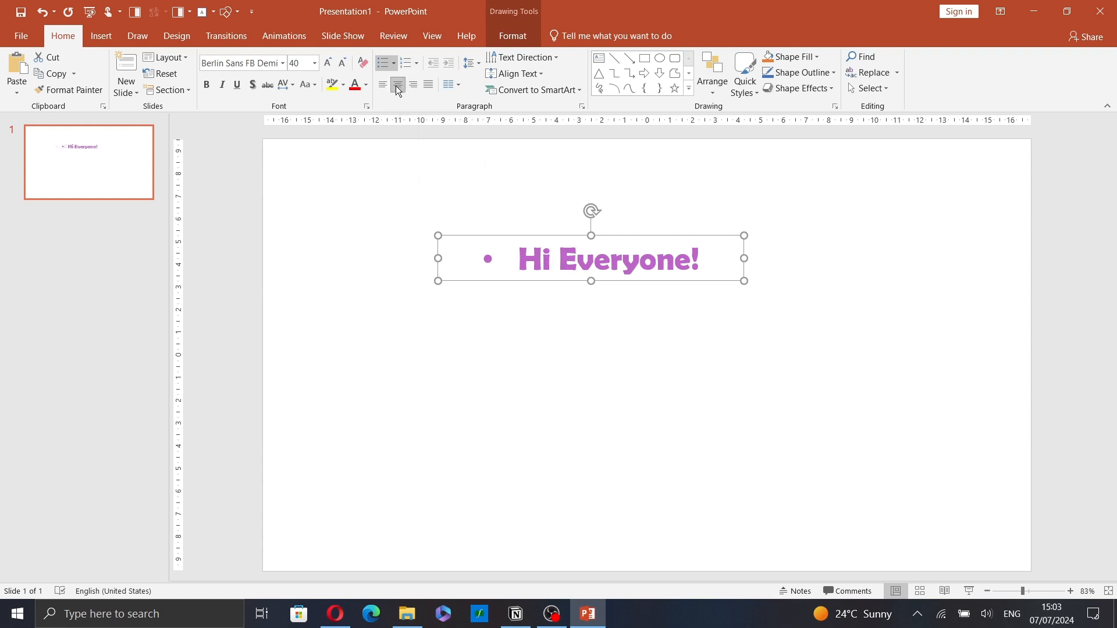
pyautogui.click(415, 85)
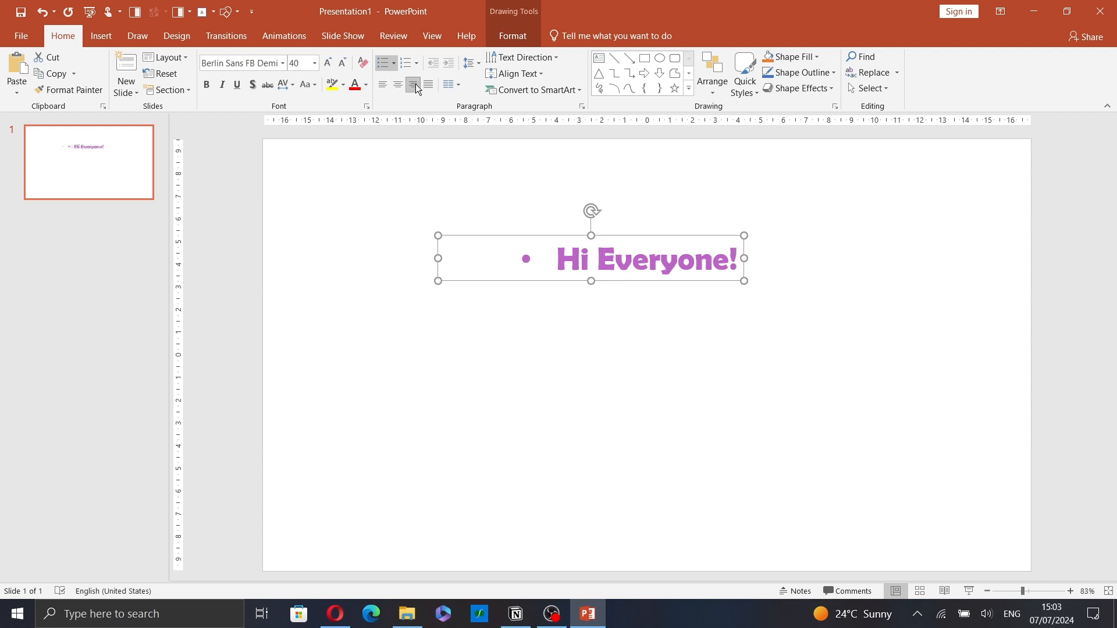
pyautogui.click(385, 63)
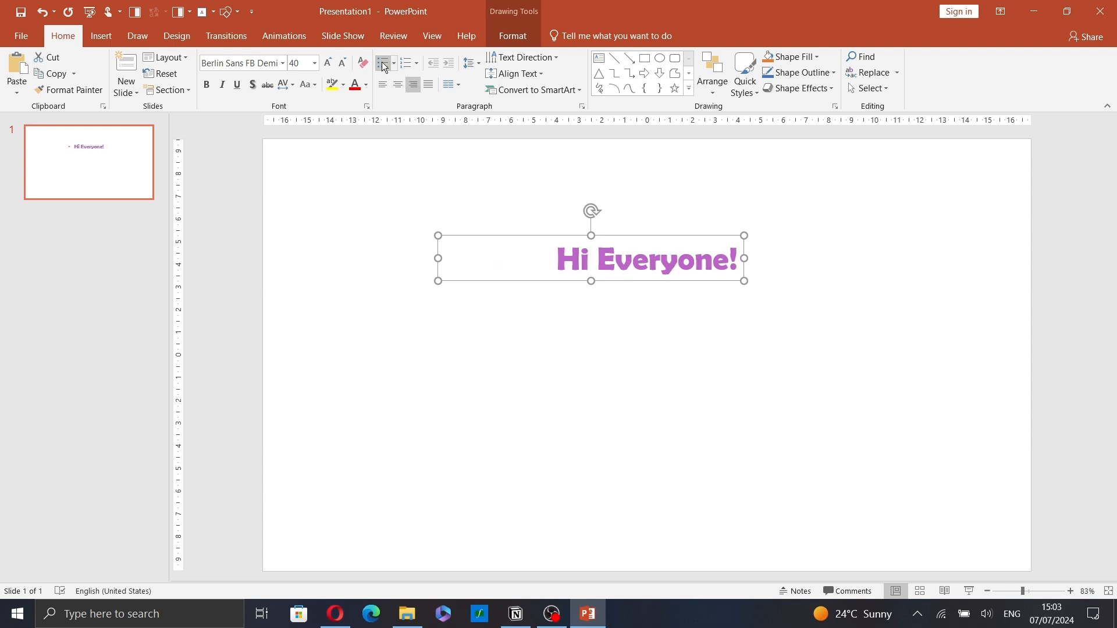
# Step: Justify the text and review the line spacing, text direction and vertical alignment choices
pyautogui.click(428, 87)
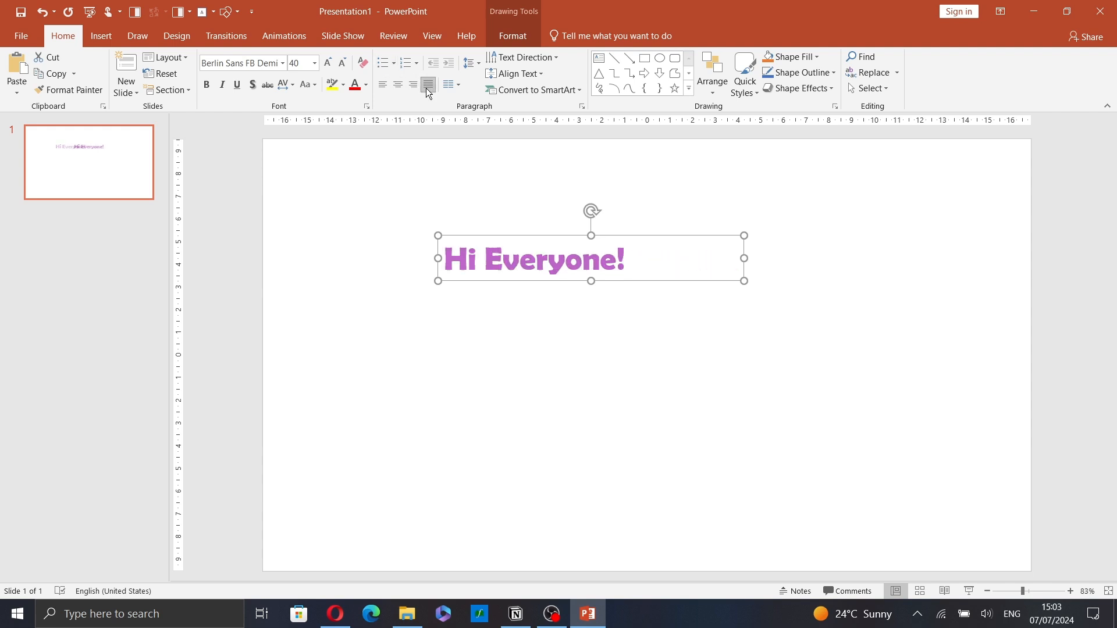
pyautogui.click(474, 65)
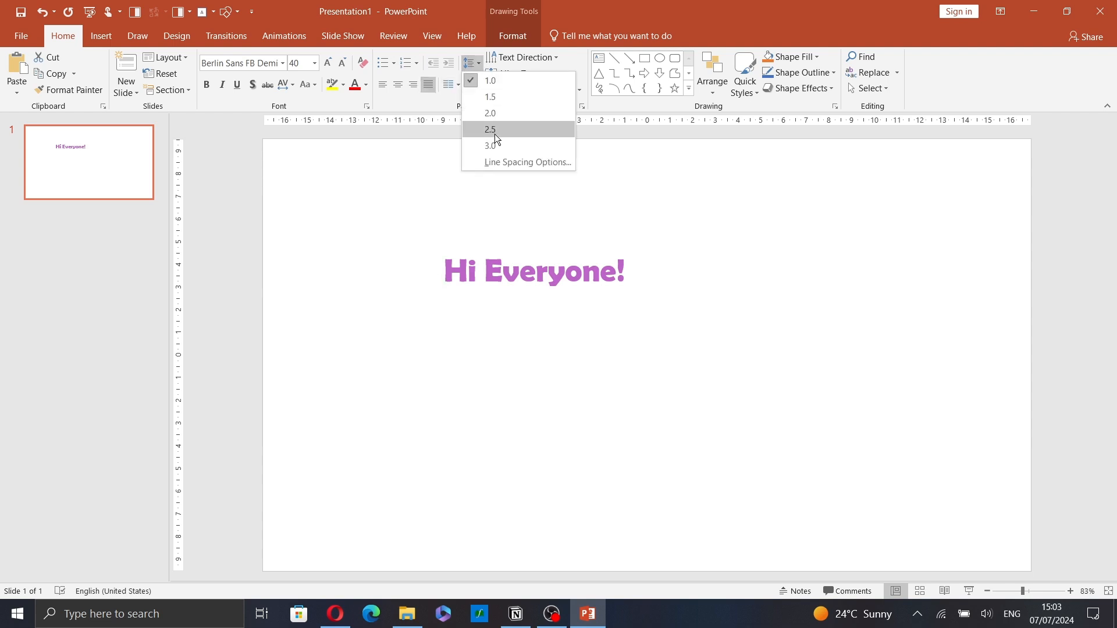
pyautogui.click(471, 65)
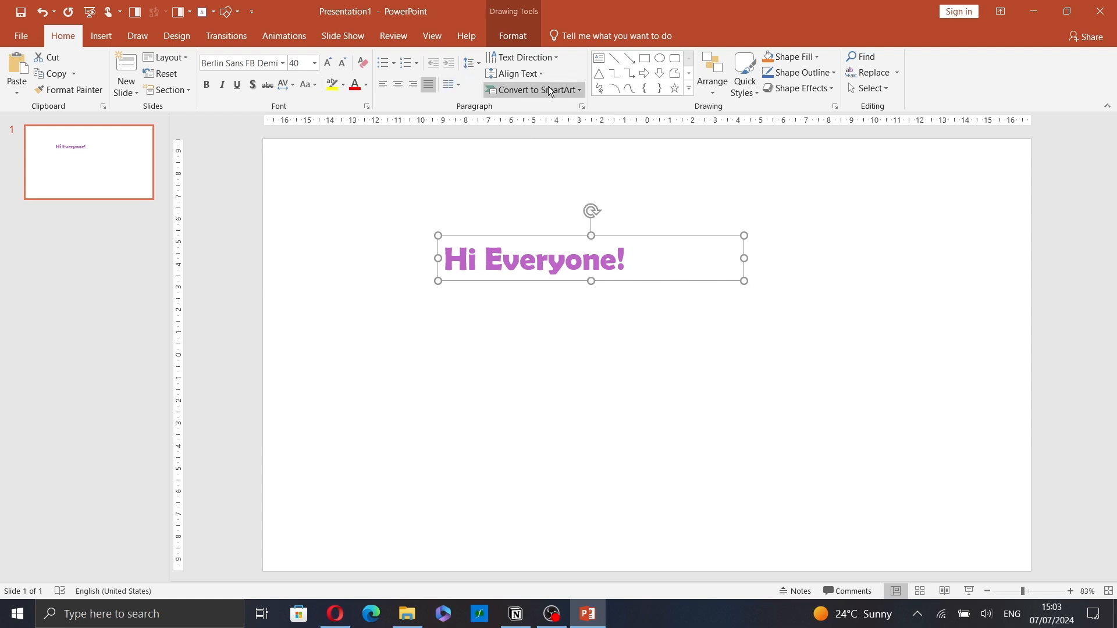
pyautogui.click(535, 60)
pyautogui.click(535, 61)
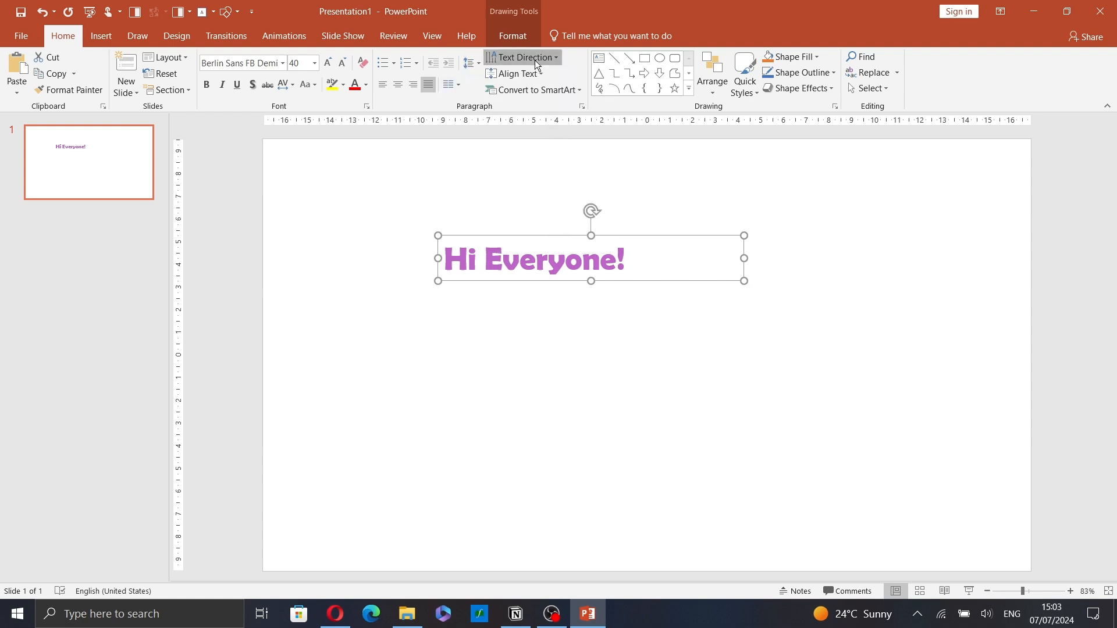
pyautogui.click(526, 73)
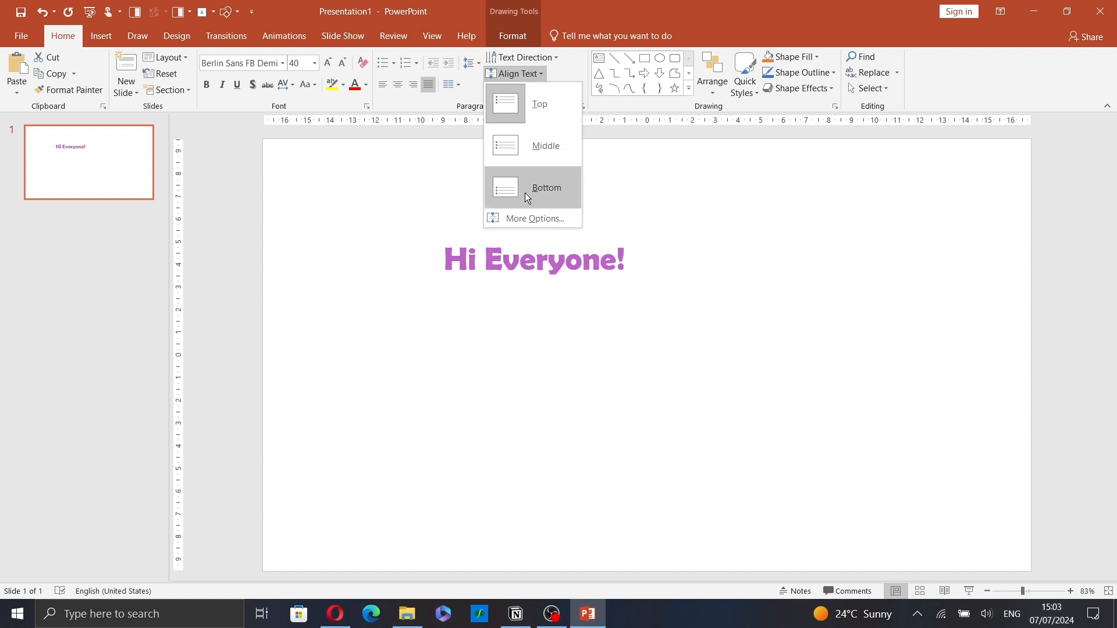
pyautogui.click(539, 78)
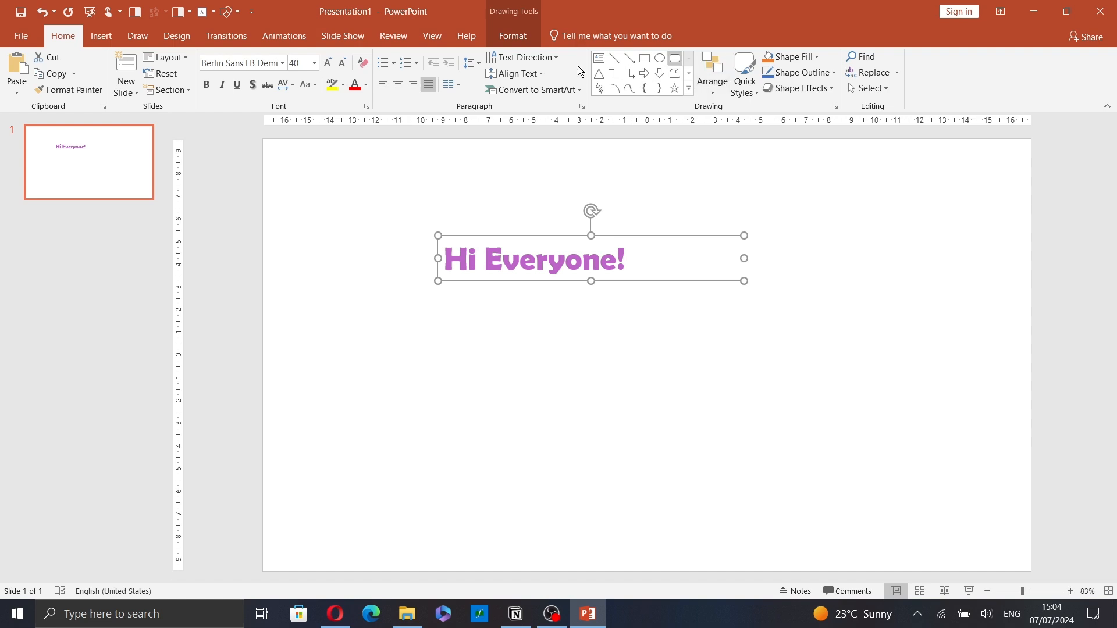
# Step: Browse the preset shape styles and examine the text box's detailed text fill, effects and layout settings
pyautogui.click(518, 32)
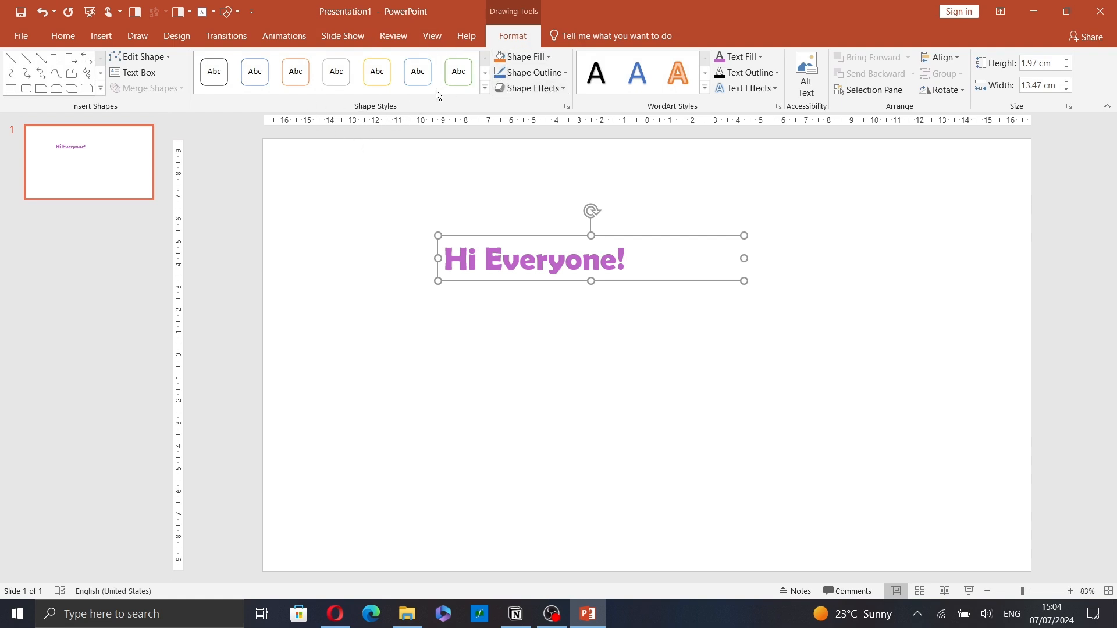
pyautogui.click(483, 88)
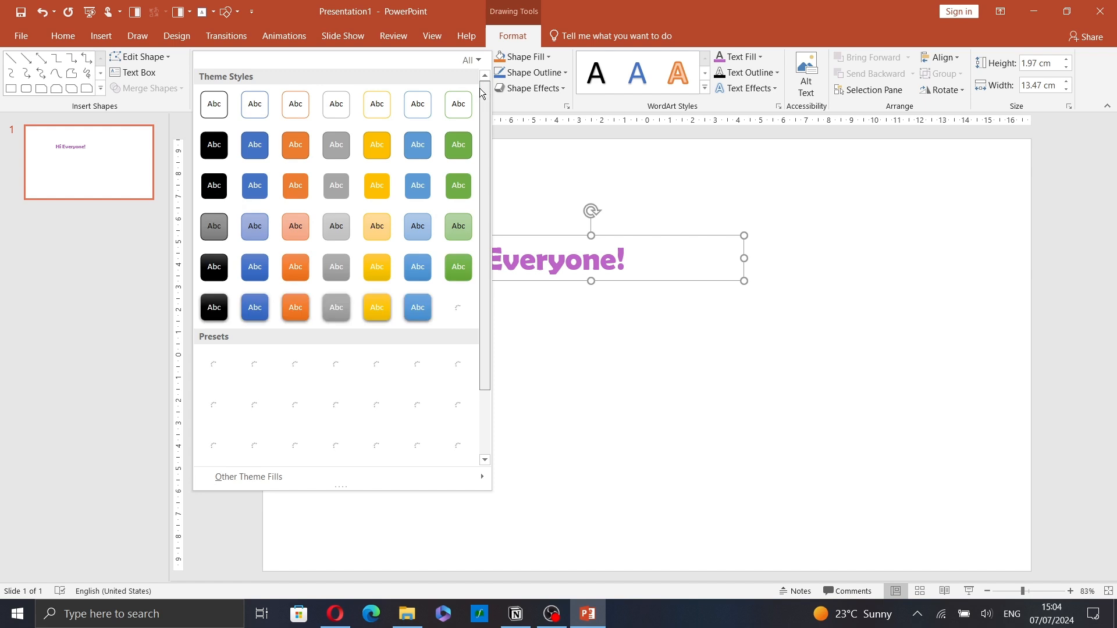
pyautogui.click(616, 105)
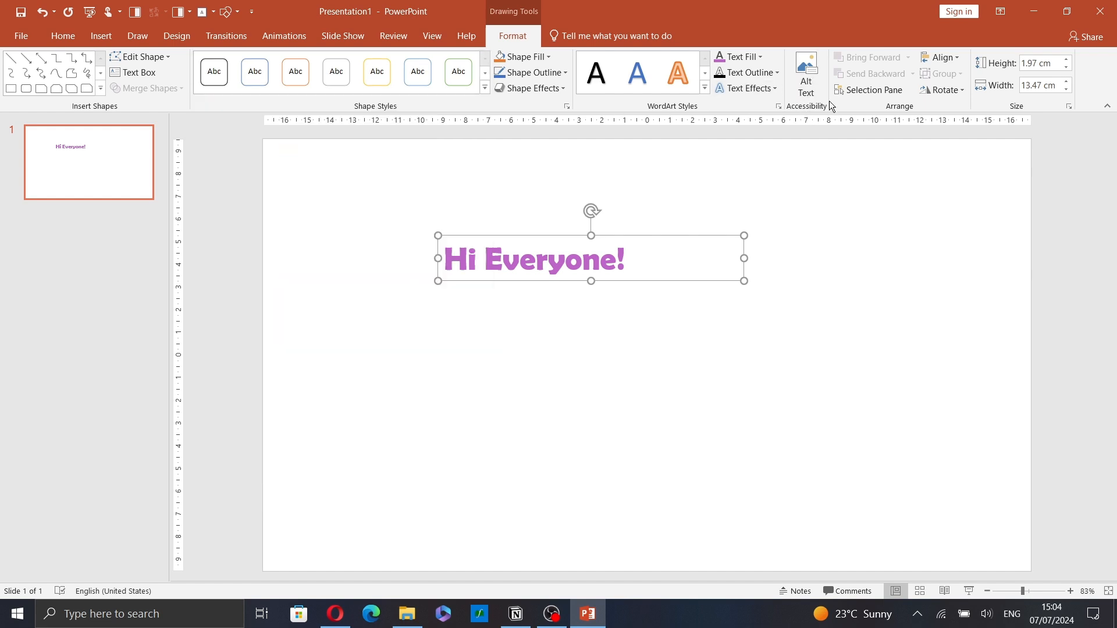
pyautogui.click(778, 106)
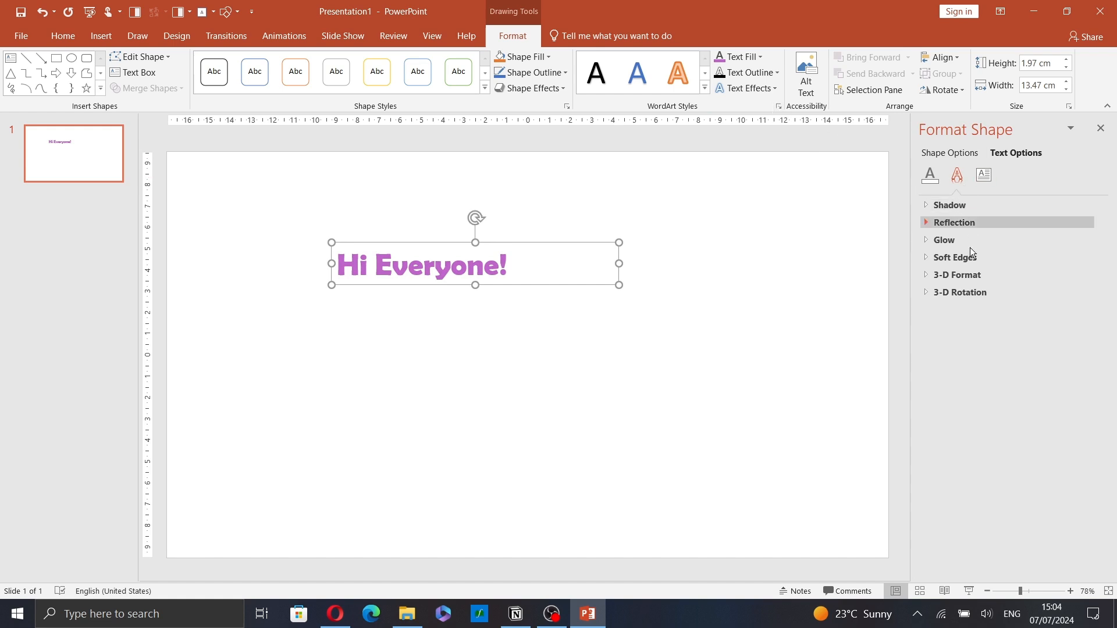
pyautogui.click(930, 176)
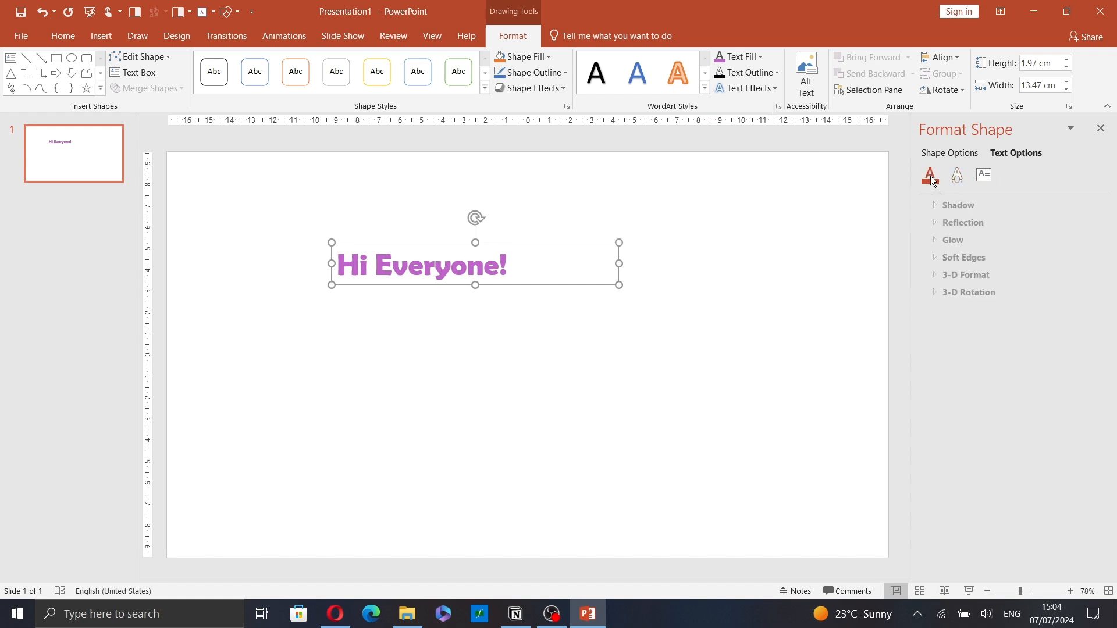
pyautogui.click(984, 175)
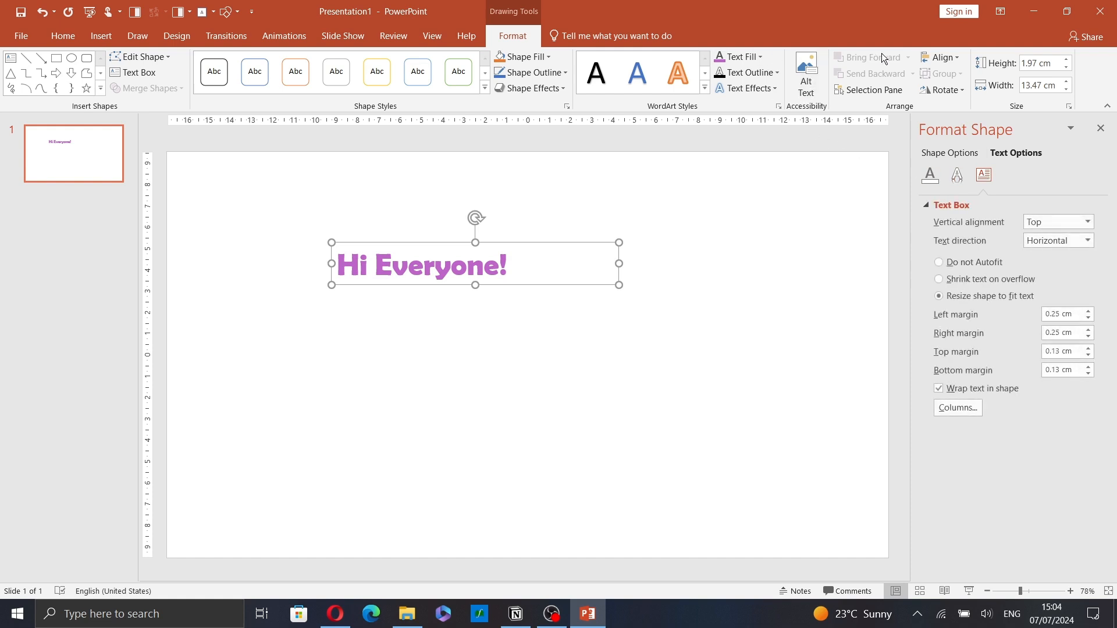